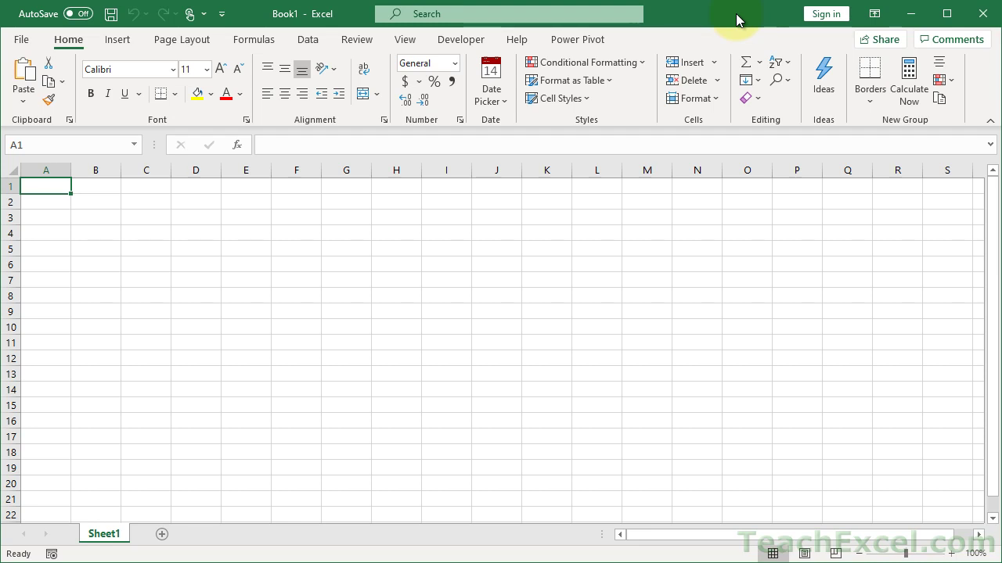
- Insert a new module in VBAProject (Book1) containing an empty Sub ProtectAndHide macro
{"action": "right_click", "coordinate": [115, 535]}
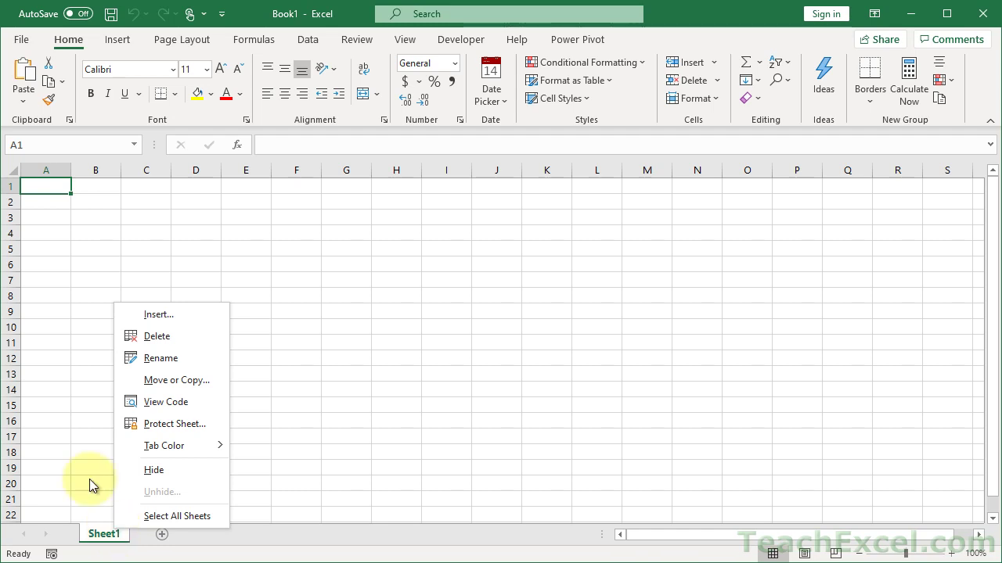
{"action": "left_click", "coordinate": [51, 182]}
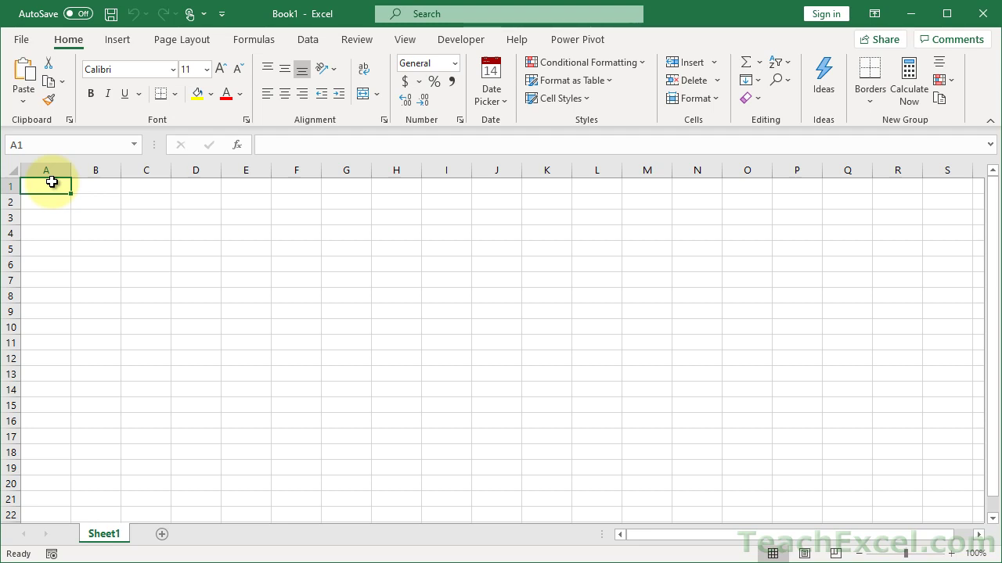
{"action": "key", "text": "alt+F11"}
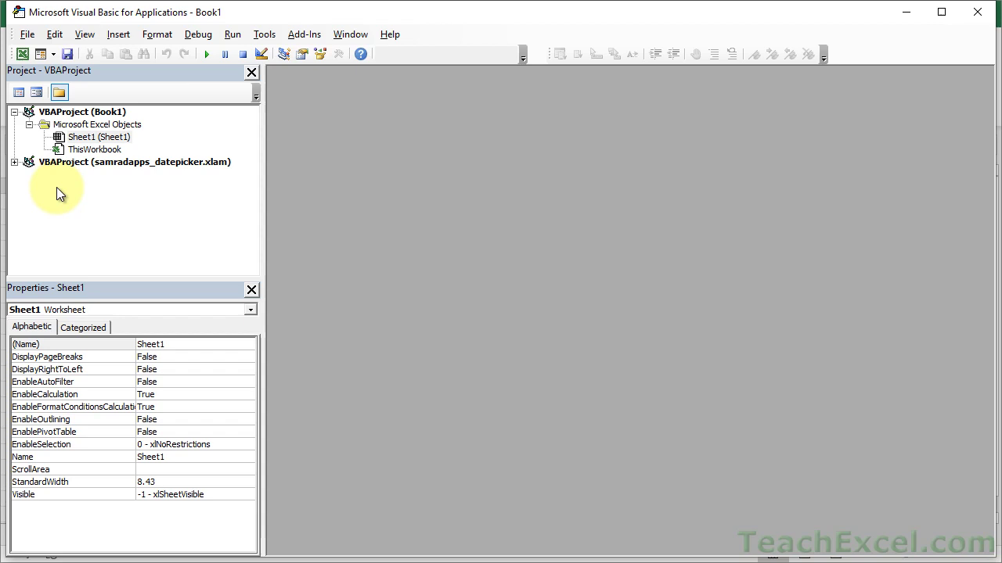
{"action": "left_click", "coordinate": [81, 113]}
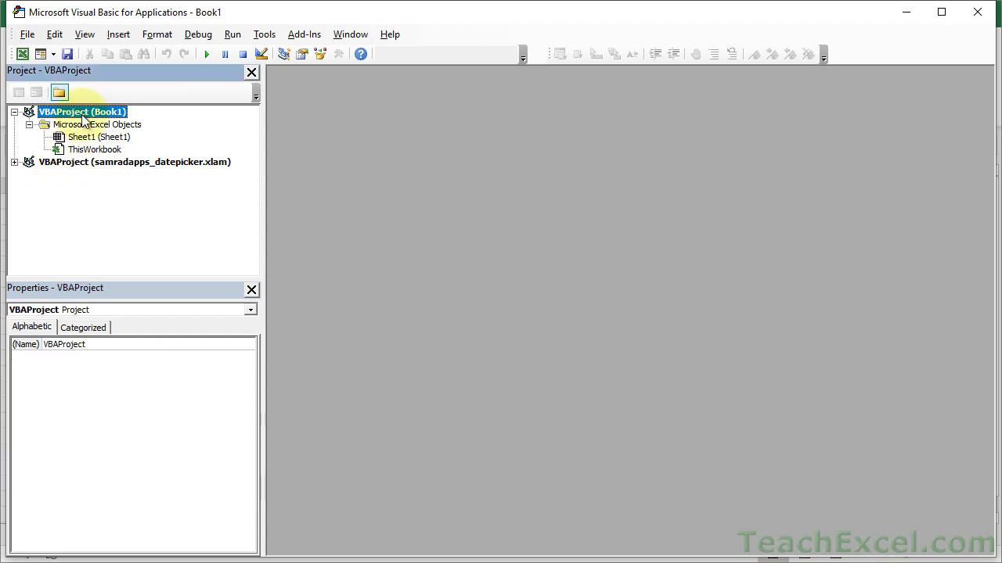
{"action": "left_click", "coordinate": [118, 34]}
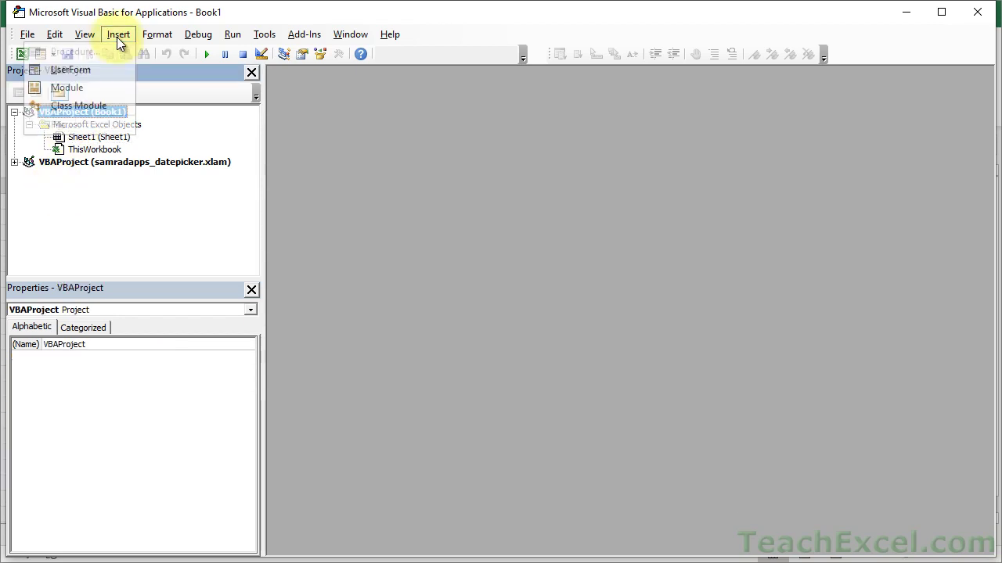
{"action": "left_click", "coordinate": [115, 92]}
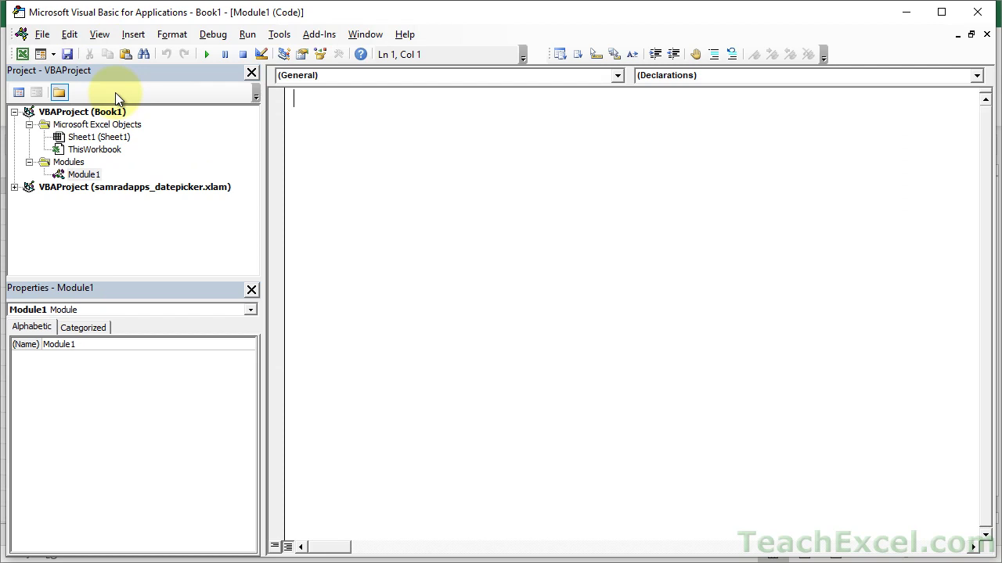
{"action": "type", "text": "sub Protec"}
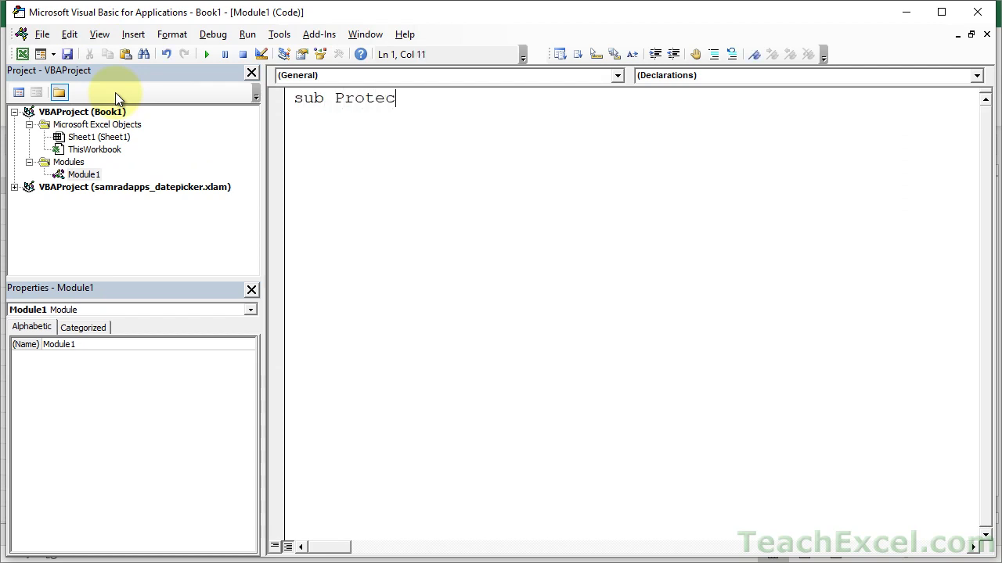
{"action": "type", "text": "tAndHide"}
{"action": "key", "text": "Return"}
{"action": "key", "text": "Return"}
{"action": "key", "text": "Return"}
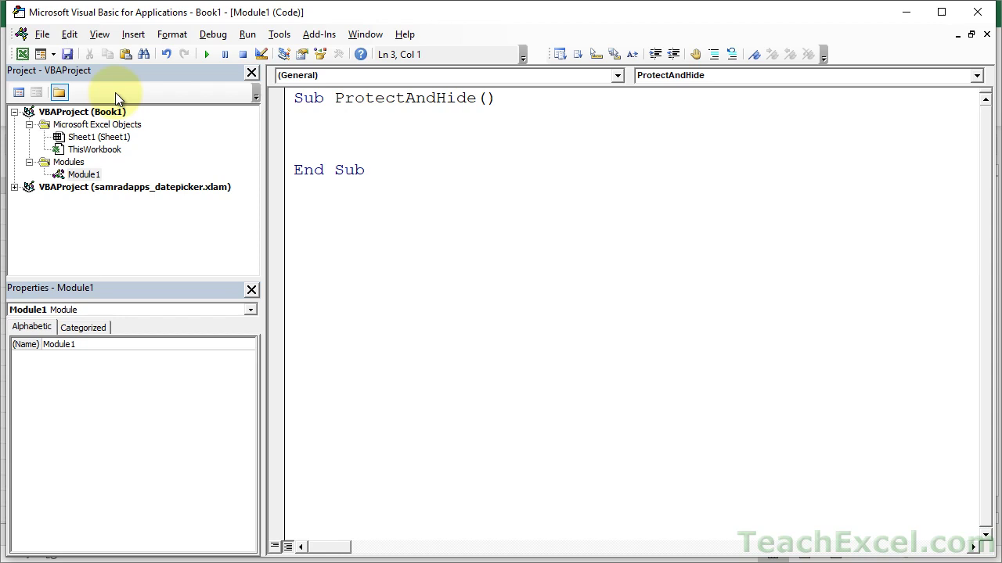
- Add a second worksheet, Sheet2, to Book1 and return to the macro code
{"action": "key", "text": "alt+F11"}
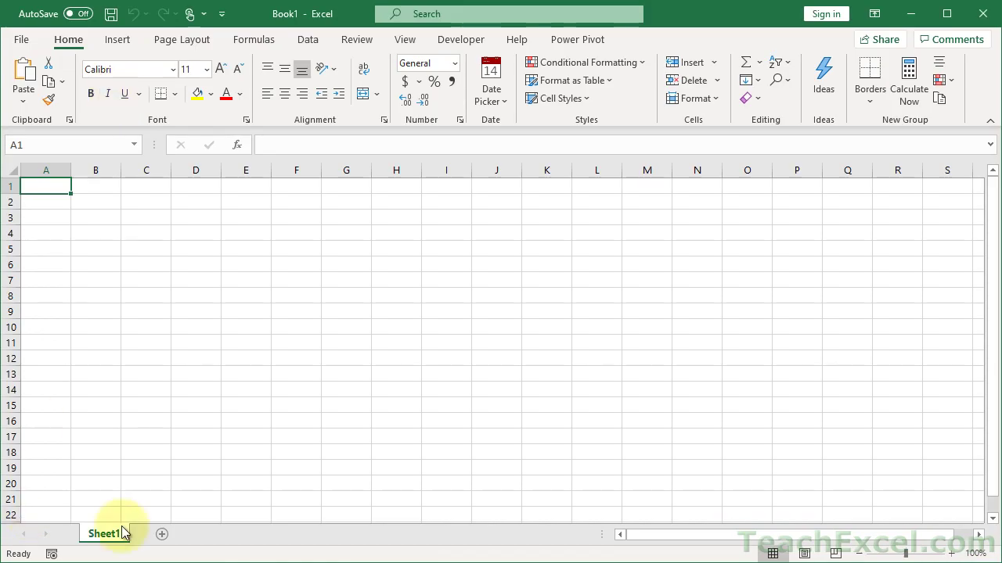
{"action": "left_click", "coordinate": [162, 534]}
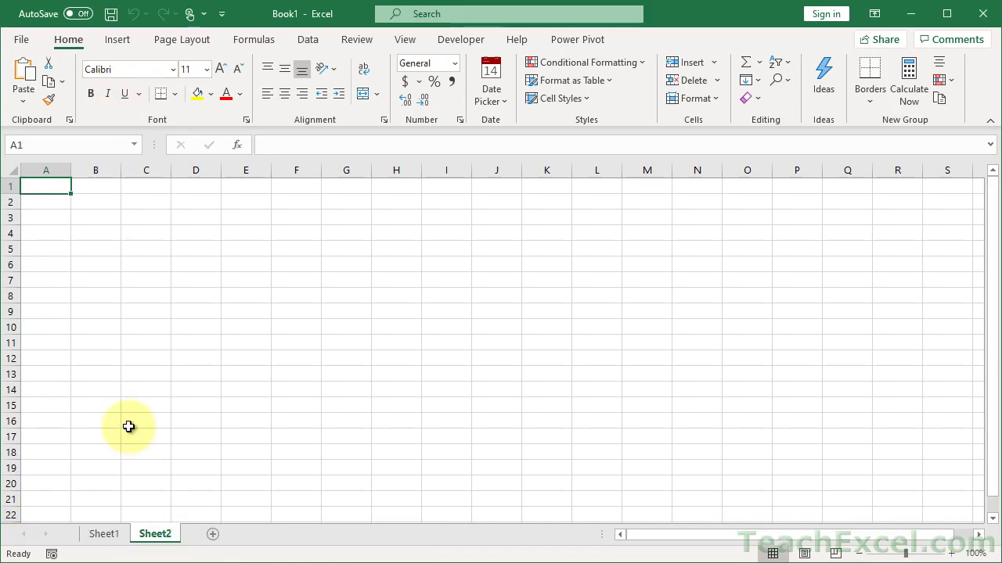
{"action": "key", "text": "alt+F11"}
- Add Sheets("Sheet2").Visible = xlVeryHidden to ProtectAndHide, run it, and confirm Sheet2 cannot be unhidden
{"action": "type", "text": "she"}
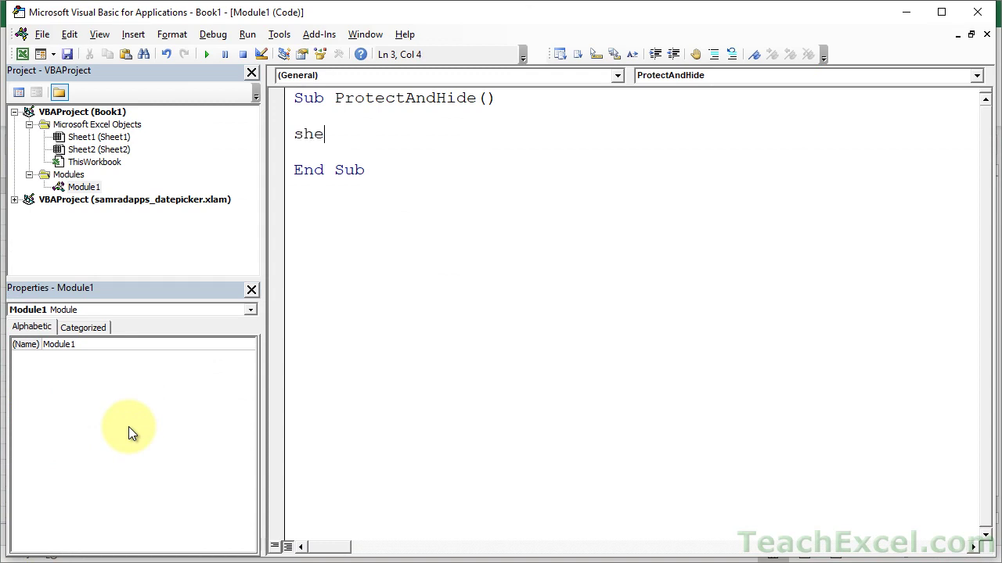
{"action": "type", "text": "ets(\"Sheet"}
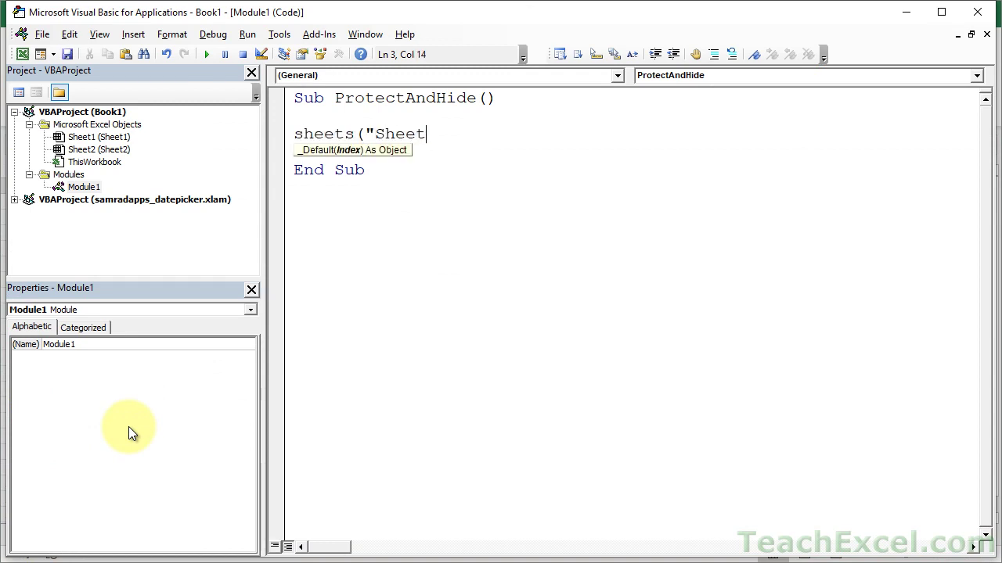
{"action": "type", "text": "2\").visi"}
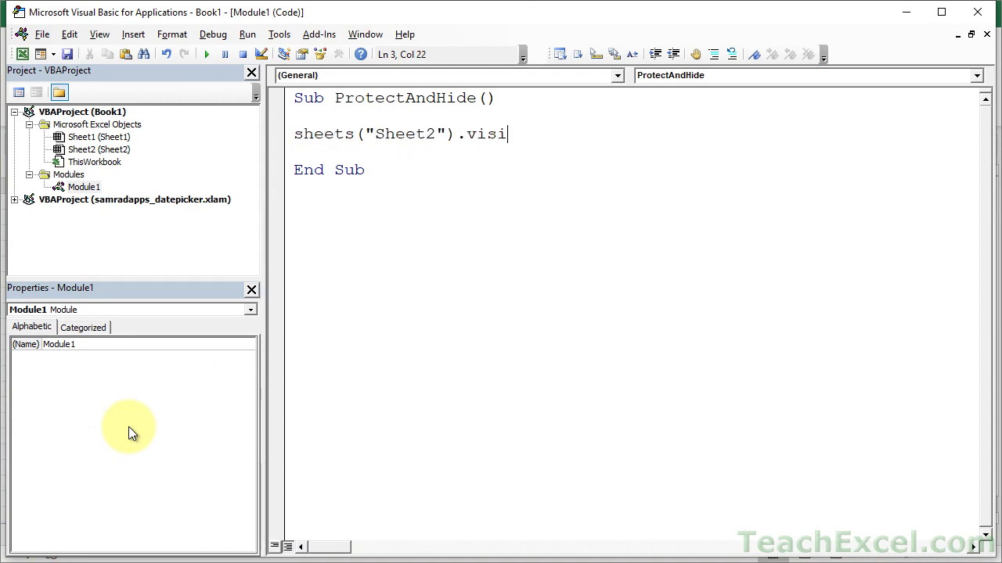
{"action": "type", "text": "ble = xlveryhidden"}
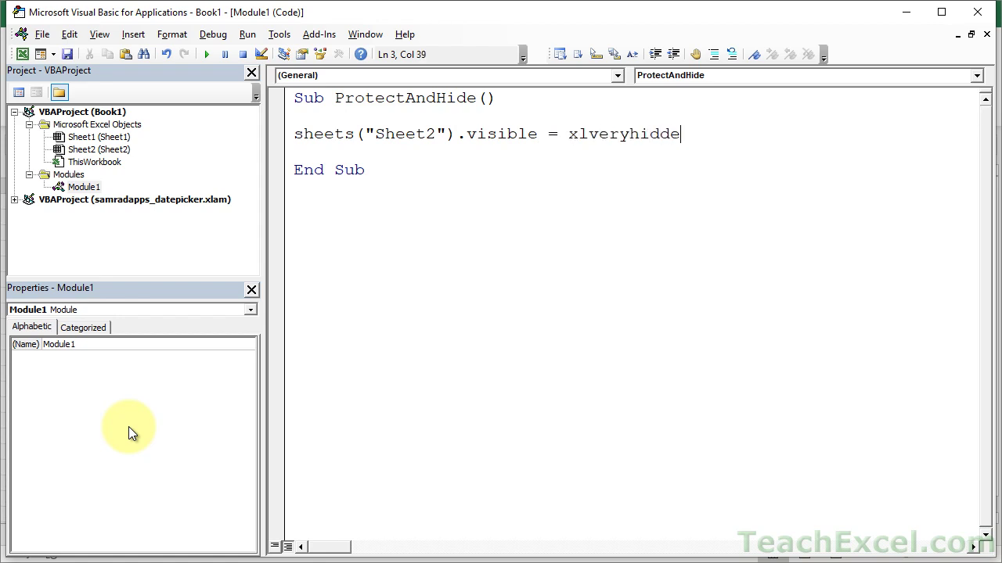
{"action": "left_click", "coordinate": [208, 55]}
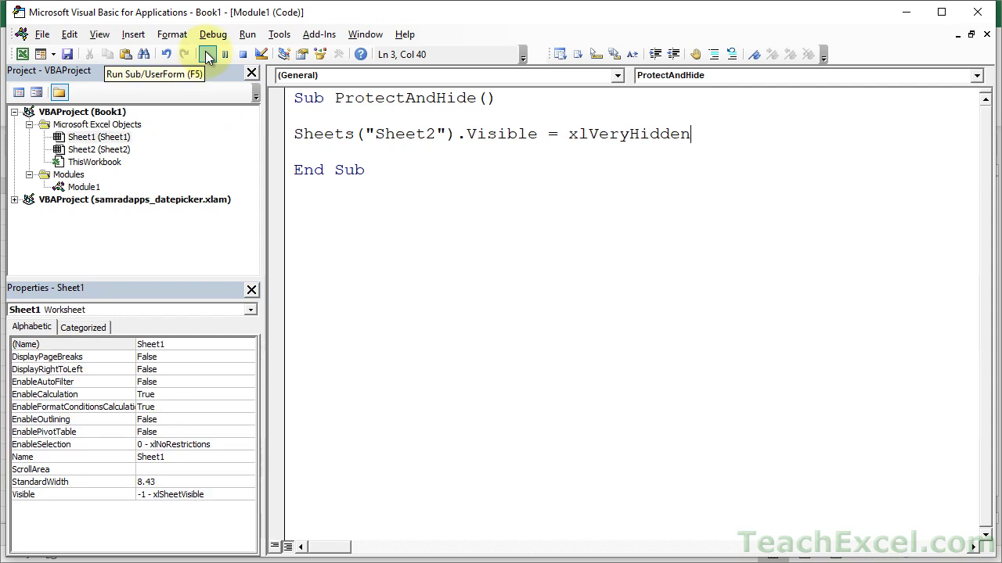
{"action": "key", "text": "alt+F11"}
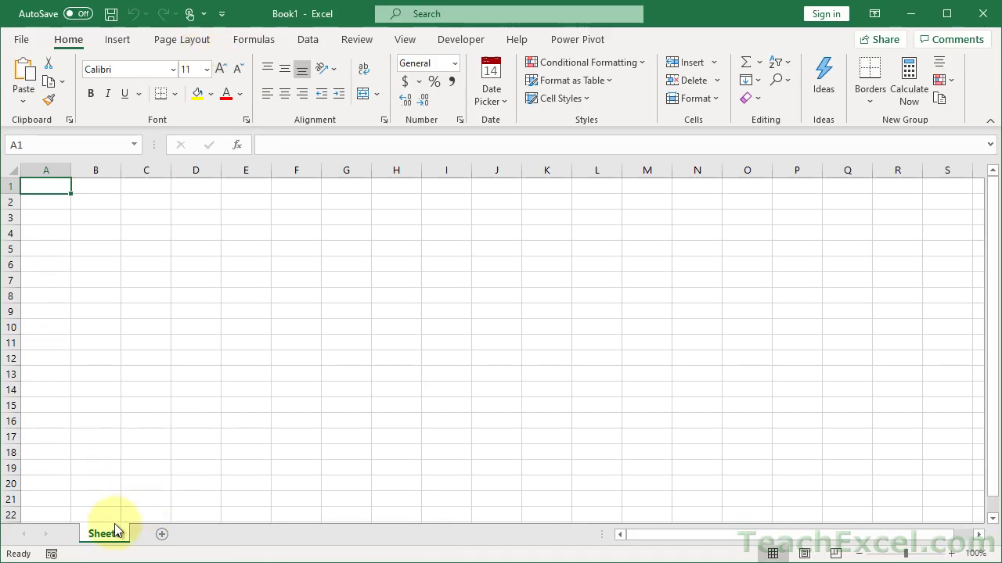
{"action": "right_click", "coordinate": [106, 533]}
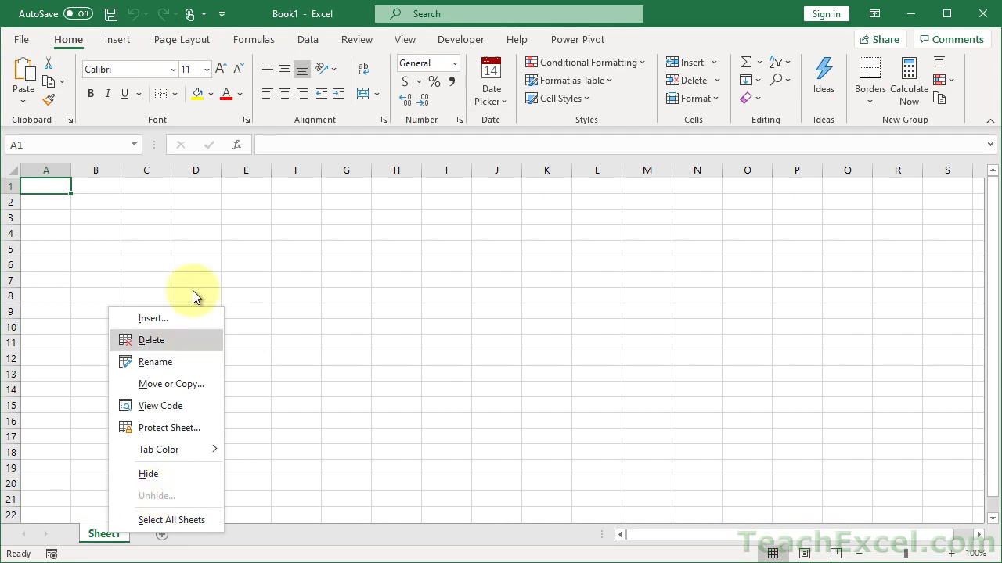
{"action": "key", "text": "Escape"}
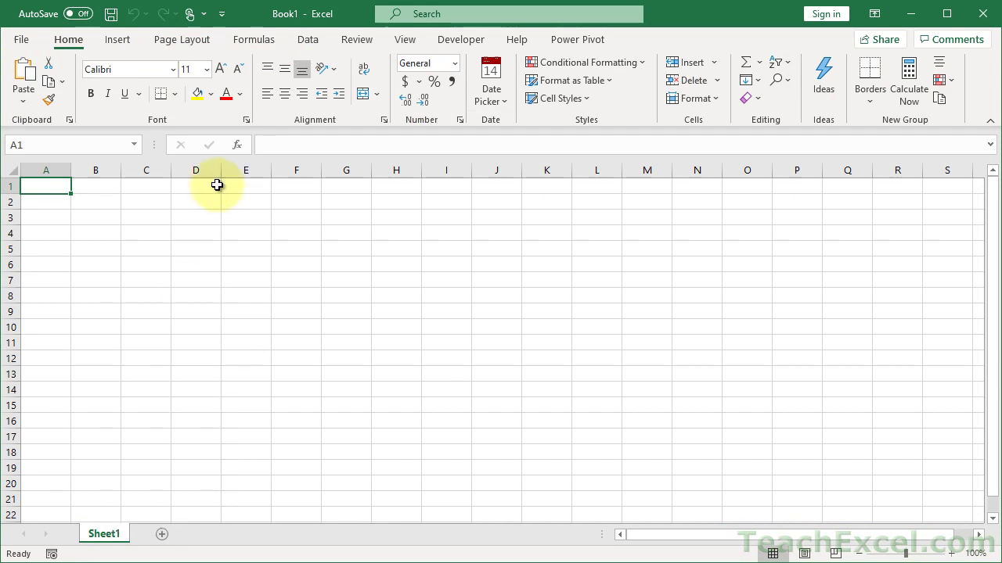
- Set Sheet2's Visible property to -1 - xlSheetVisible and confirm its tab reappears in Excel
{"action": "key", "text": "alt+F11"}
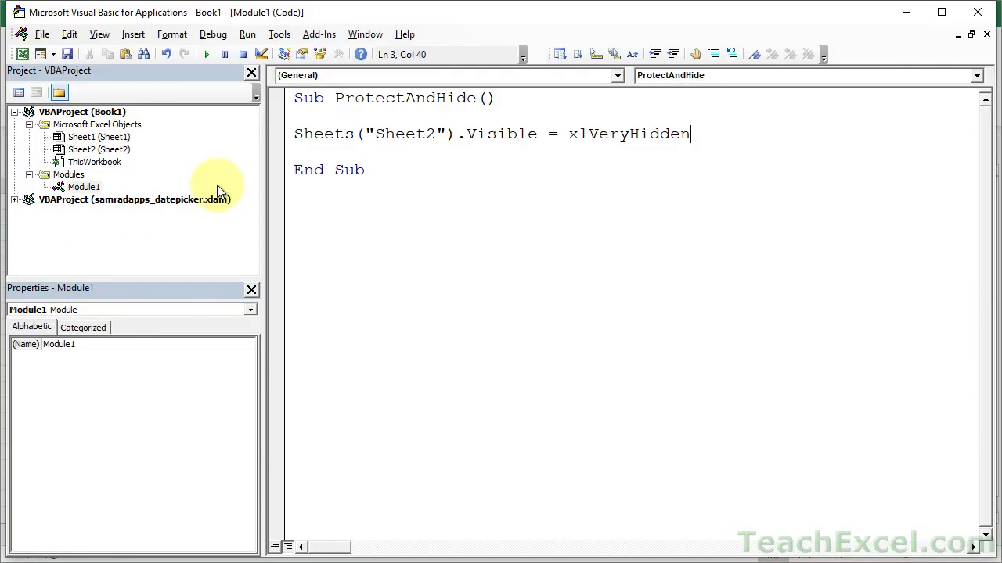
{"action": "left_click", "coordinate": [117, 150]}
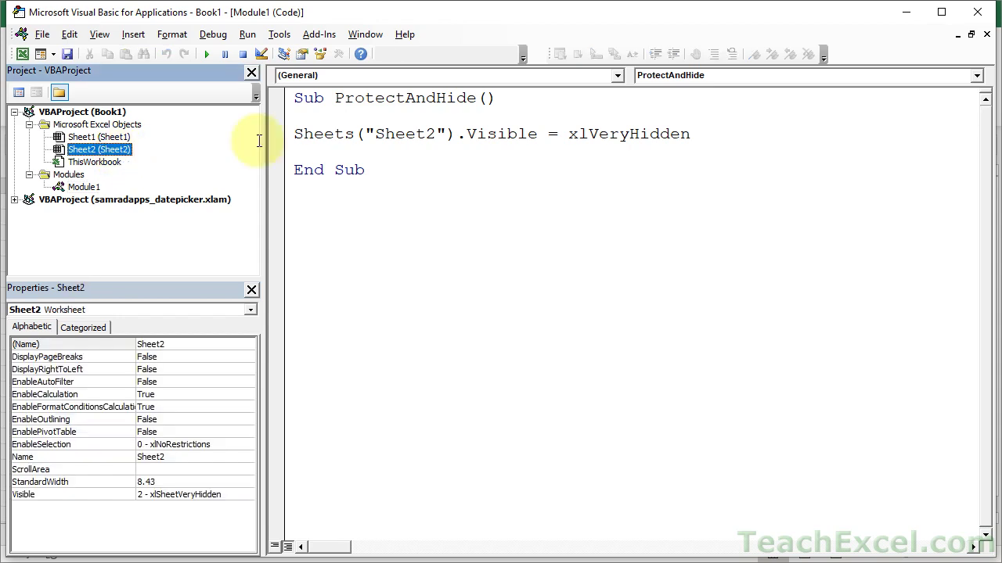
{"action": "left_click", "coordinate": [442, 172]}
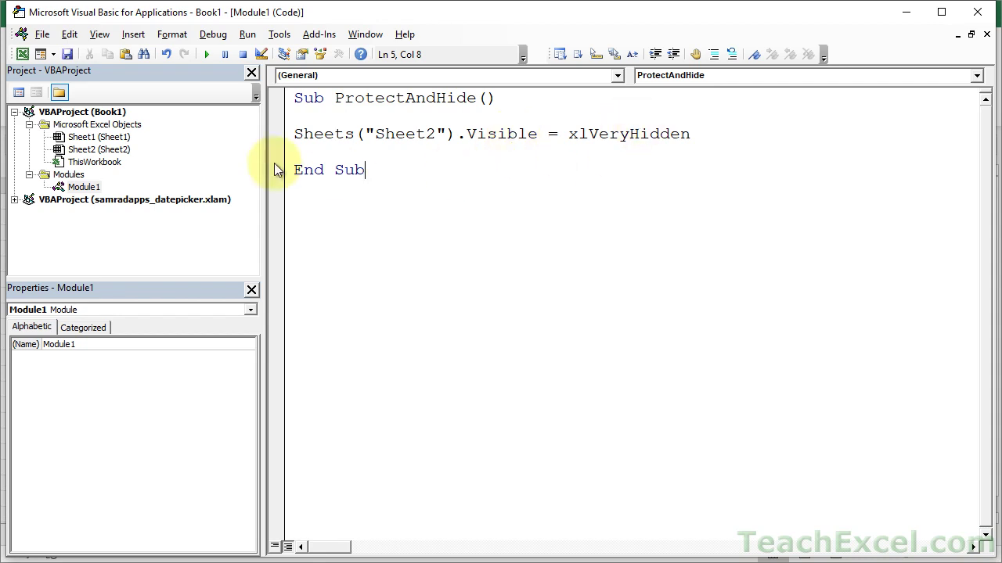
{"action": "left_click", "coordinate": [121, 153]}
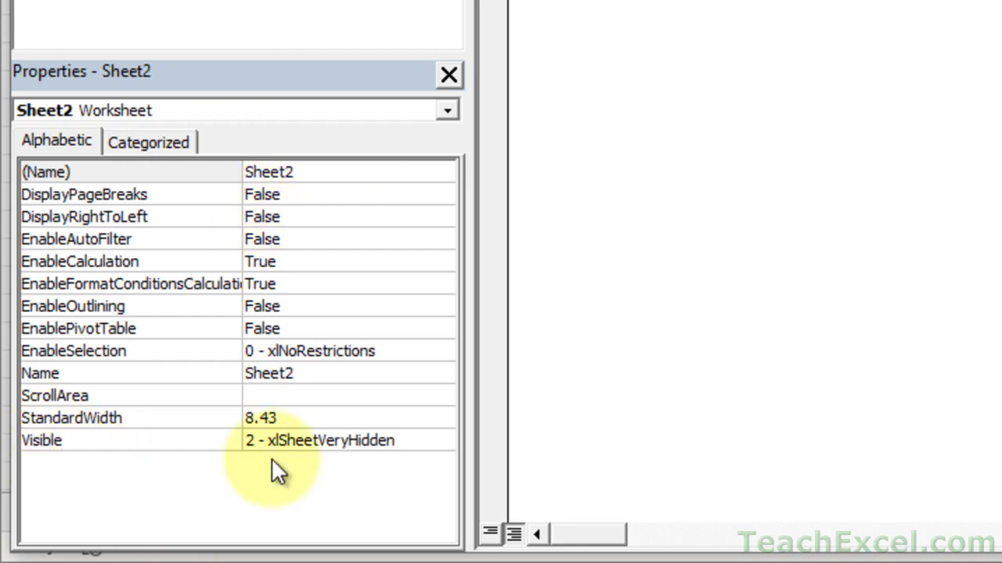
{"action": "left_click", "coordinate": [351, 440]}
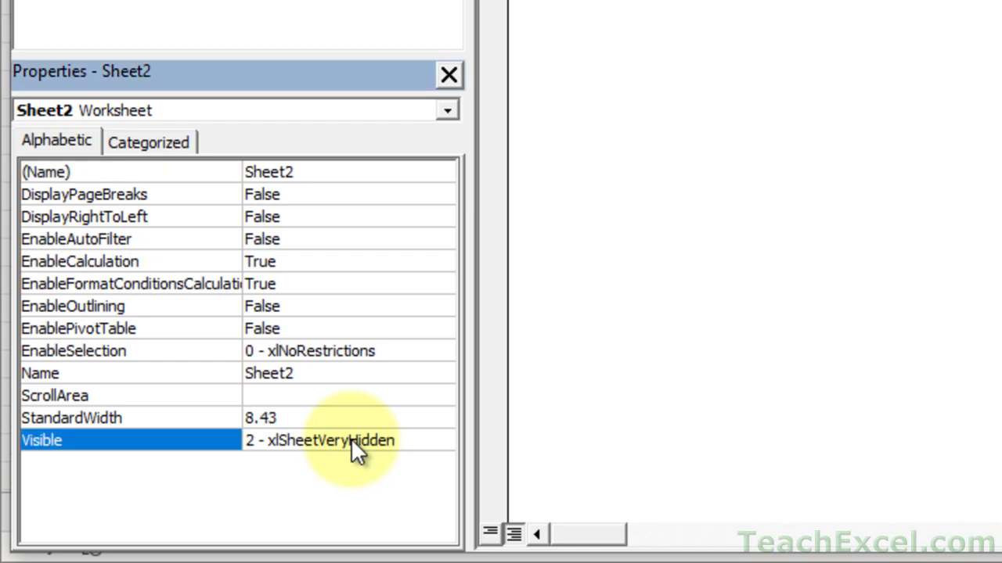
{"action": "left_click", "coordinate": [441, 443]}
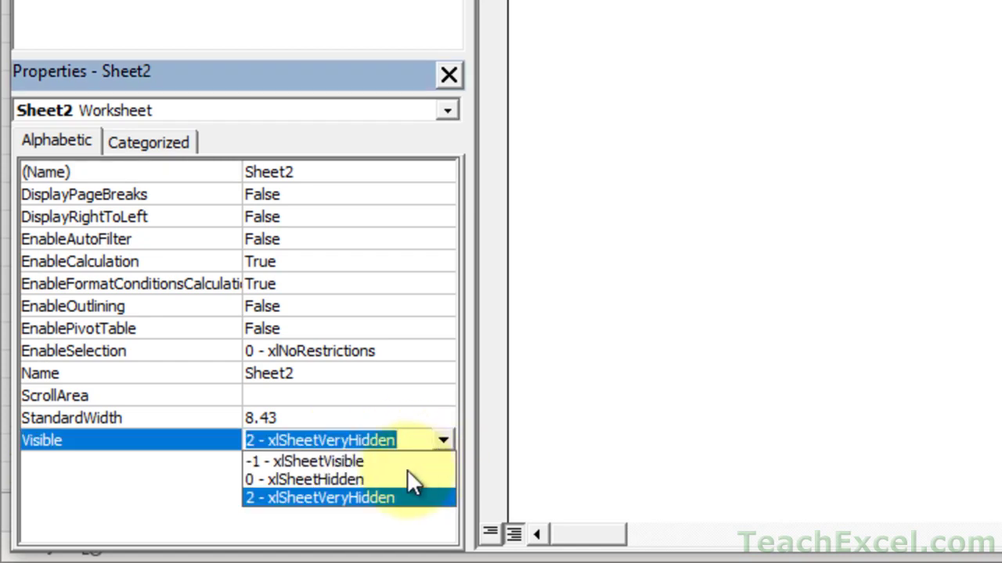
{"action": "left_click", "coordinate": [334, 463]}
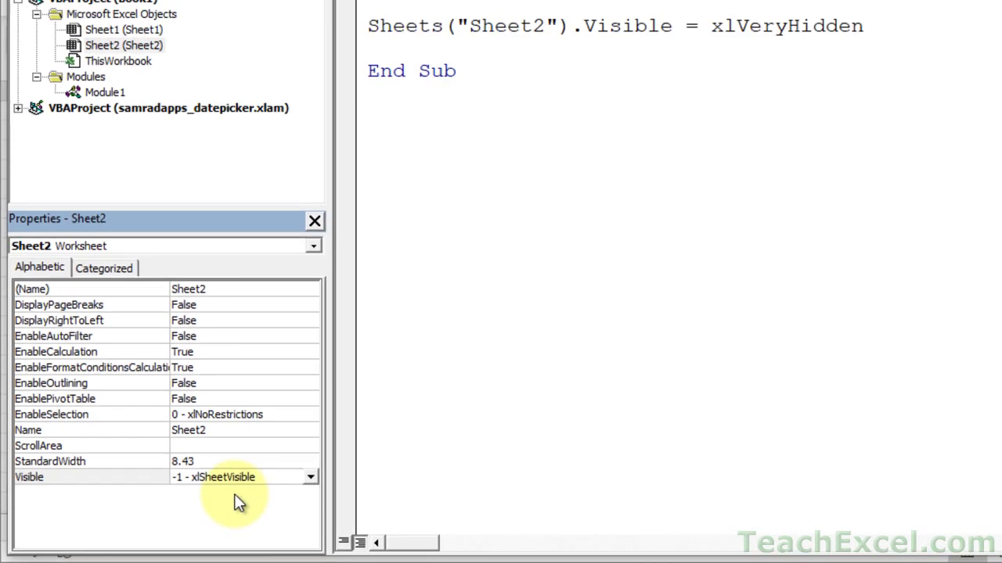
{"action": "left_click", "coordinate": [23, 49]}
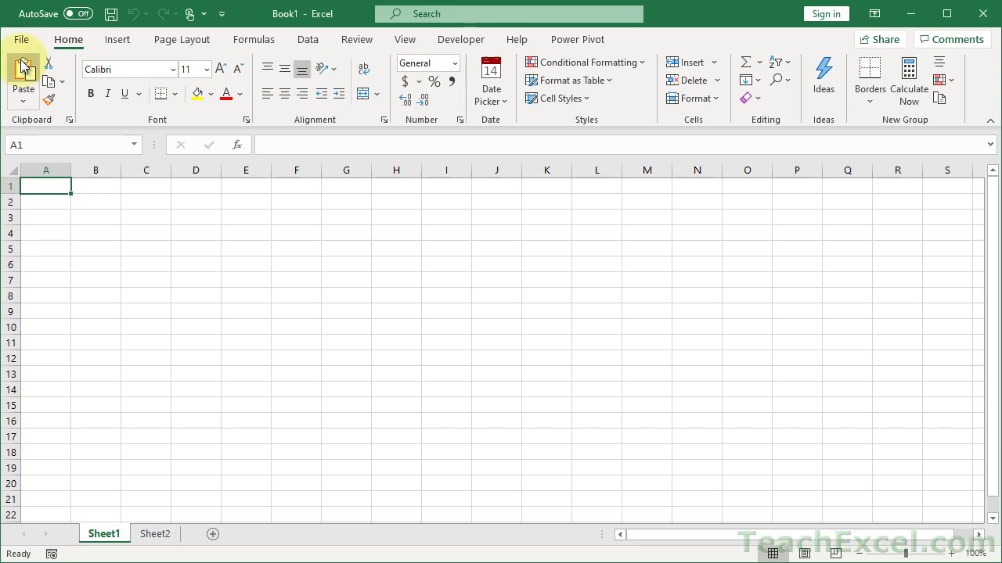
{"action": "left_click", "coordinate": [156, 533]}
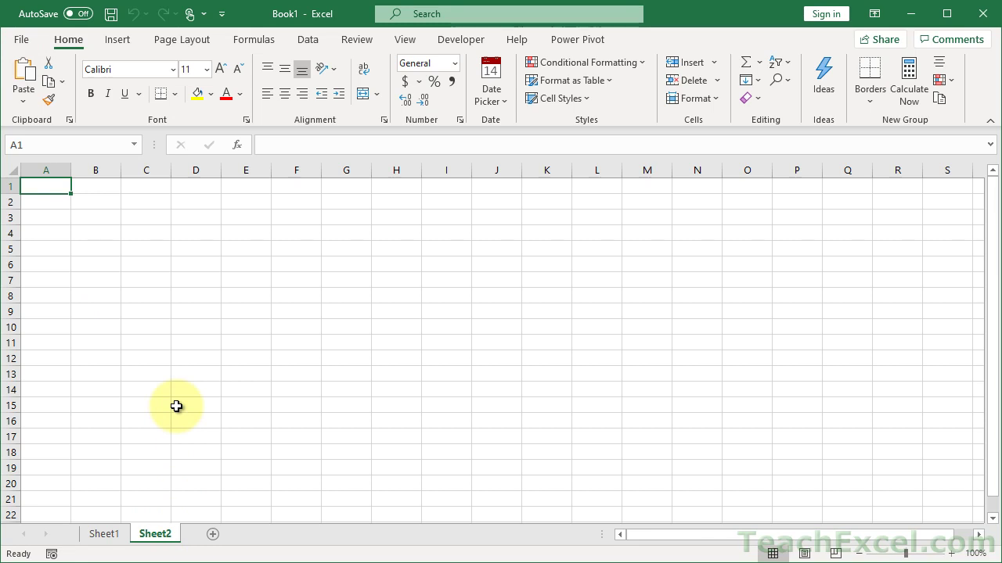
- Comment out the xlVeryHidden line with a leading apostrophe
{"action": "key", "text": "alt+F11"}
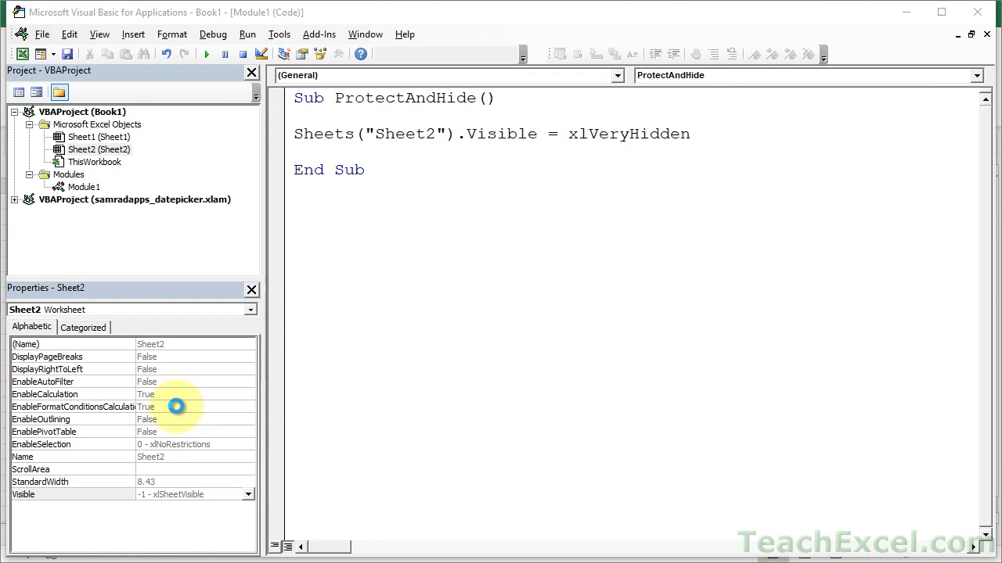
{"action": "left_click", "coordinate": [714, 136]}
{"action": "key", "text": "Home"}
{"action": "type", "text": "'"}
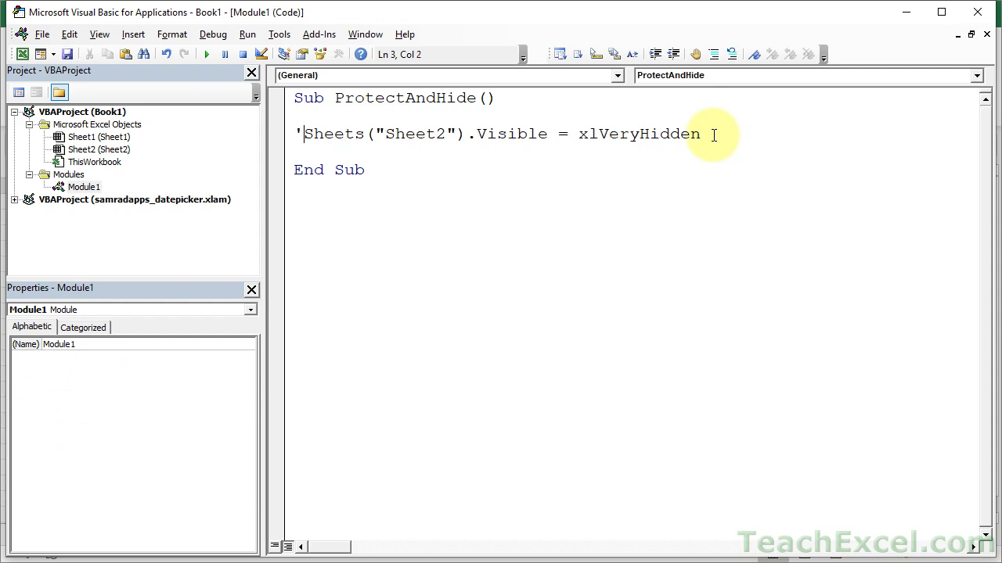
{"action": "key", "text": "Down"}
- Add a Sheets("Sheet2").Protect line with a password in quotes to ProtectAndHide
{"action": "key", "text": "Return"}
{"action": "key", "text": "Return"}
{"action": "key", "text": "Up"}
{"action": "type", "text": "sh"}
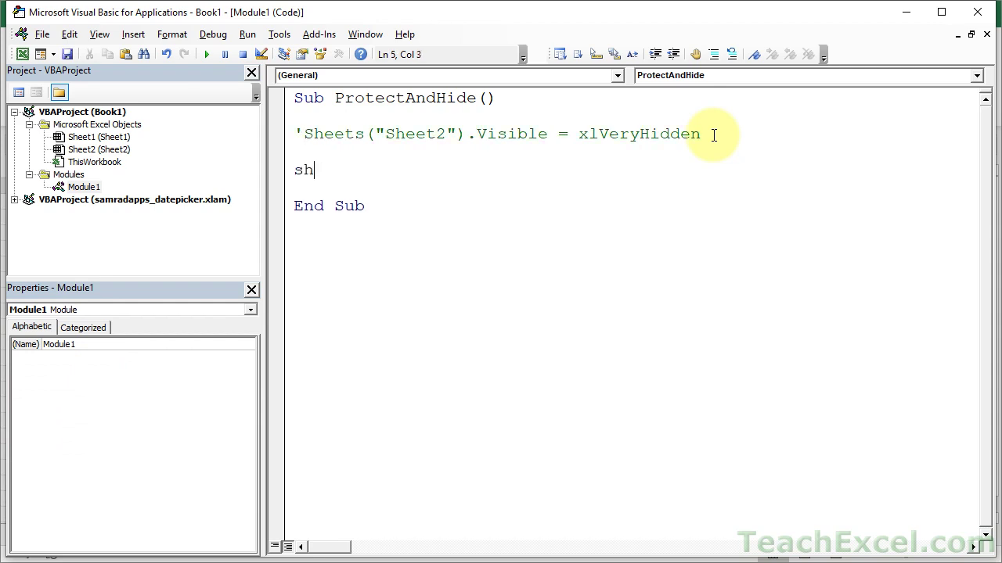
{"action": "type", "text": "eets(\"S"}
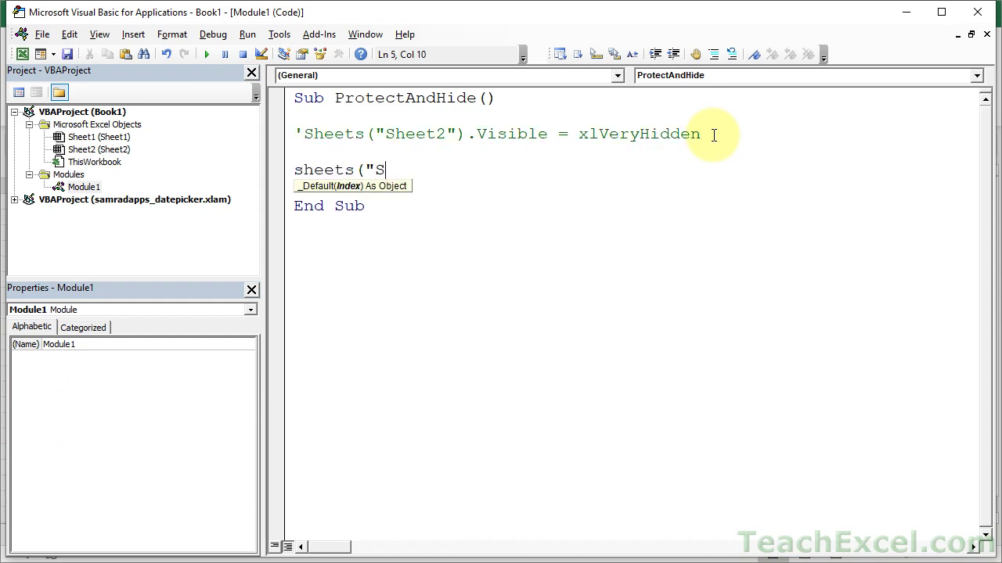
{"action": "type", "text": "heet2\").p"}
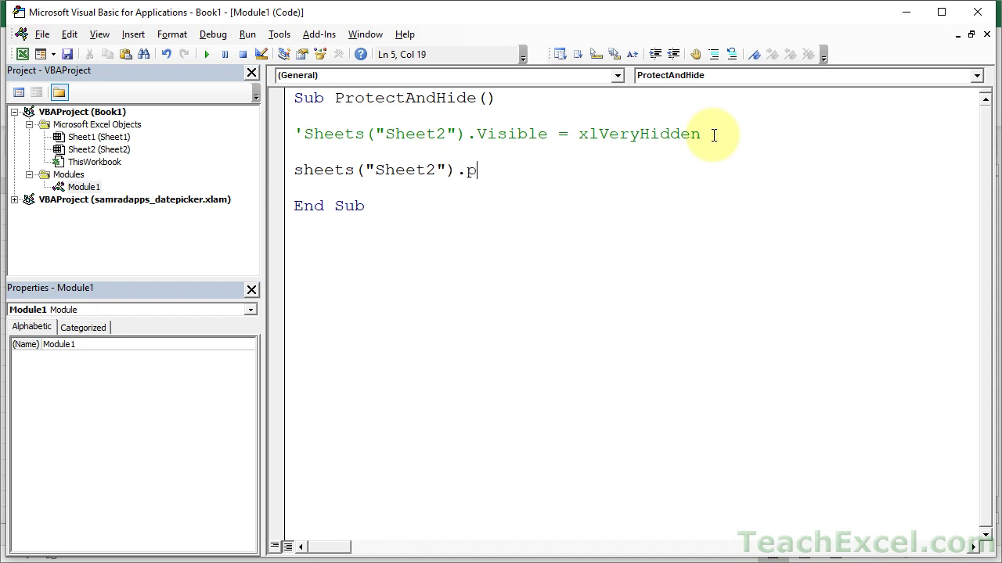
{"action": "type", "text": "rotect \"123456'"}
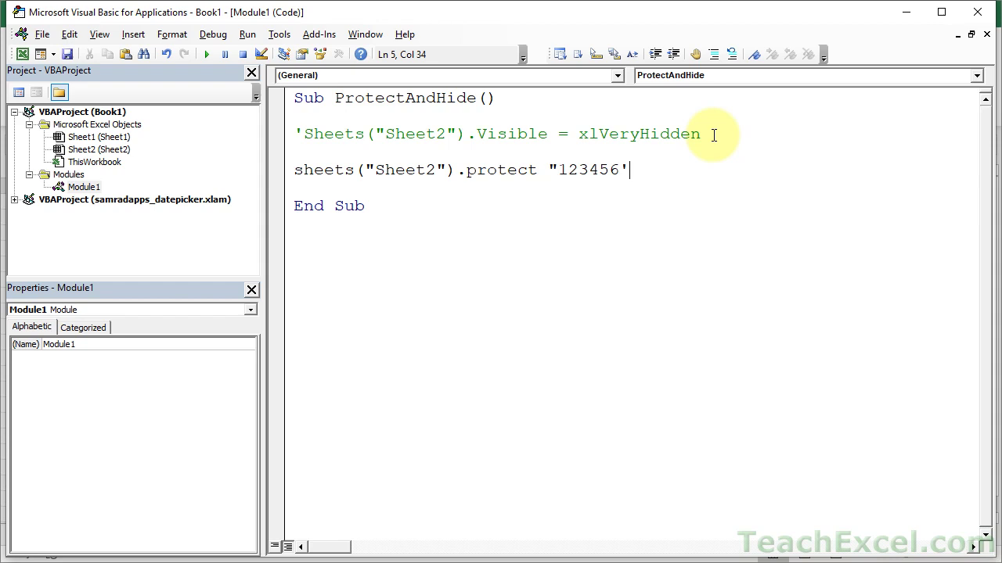
{"action": "key", "text": "BackSpace"}
{"action": "type", "text": "\""}
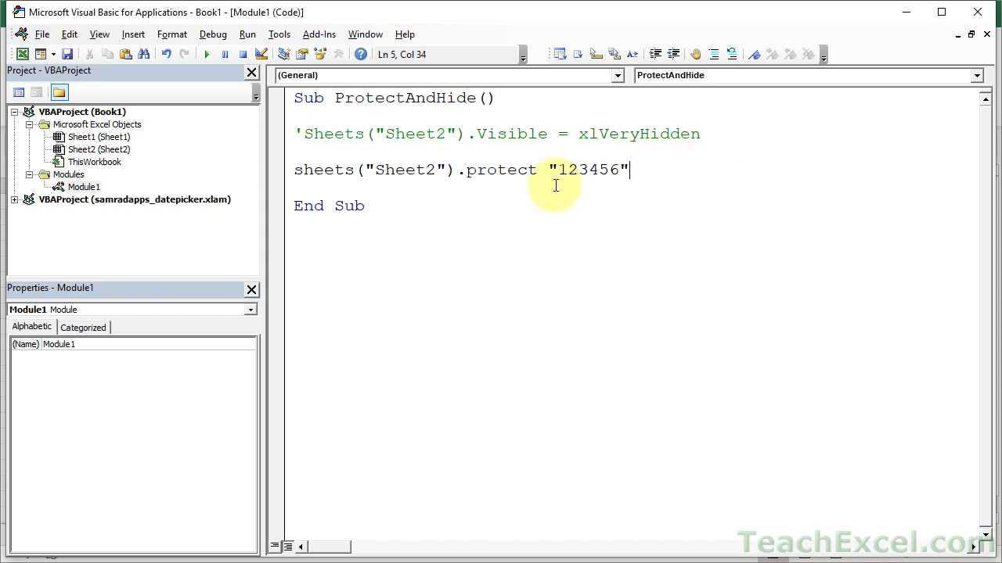
{"action": "left_click", "coordinate": [555, 186]}
{"action": "double_click", "coordinate": [588, 171]}
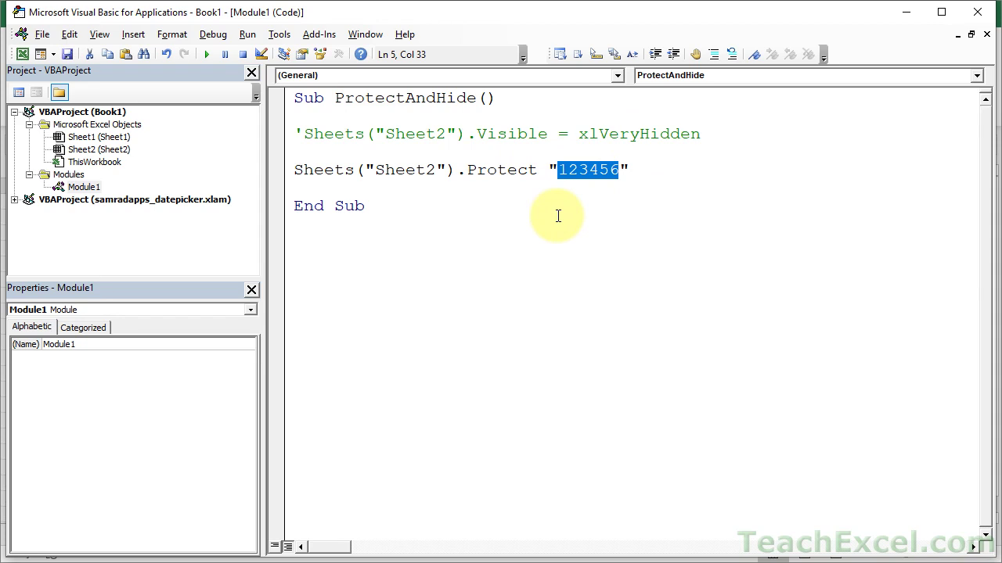
{"action": "left_click", "coordinate": [575, 152]}
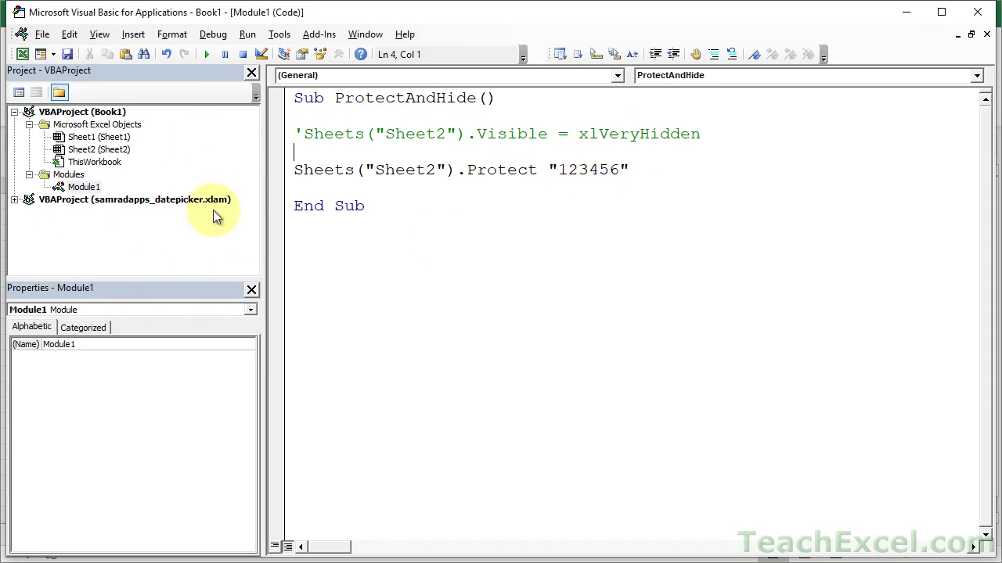
- In VBAProject Properties' Protection tab, tick Lock project for viewing and enter and confirm a password
{"action": "right_click", "coordinate": [79, 115]}
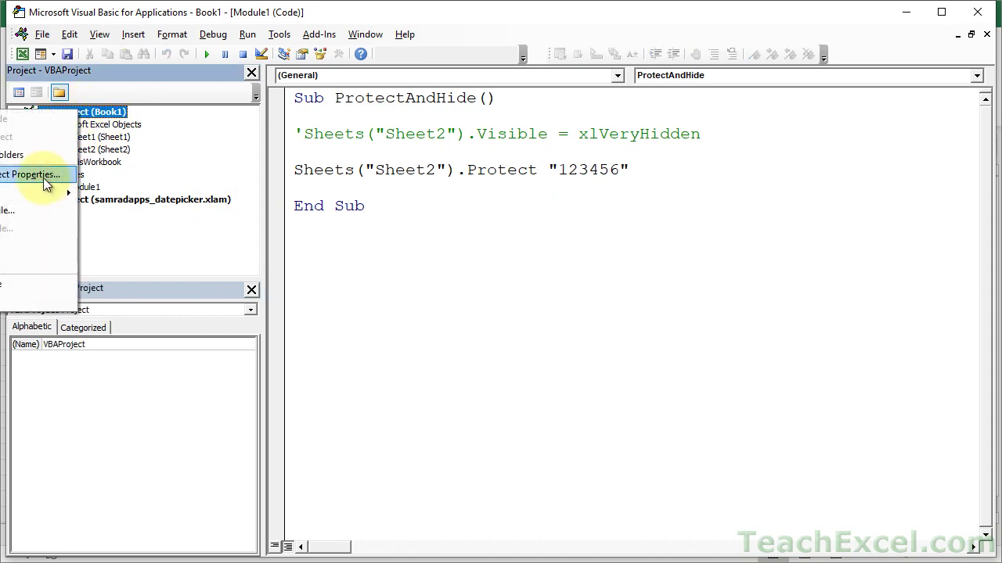
{"action": "left_click", "coordinate": [43, 177]}
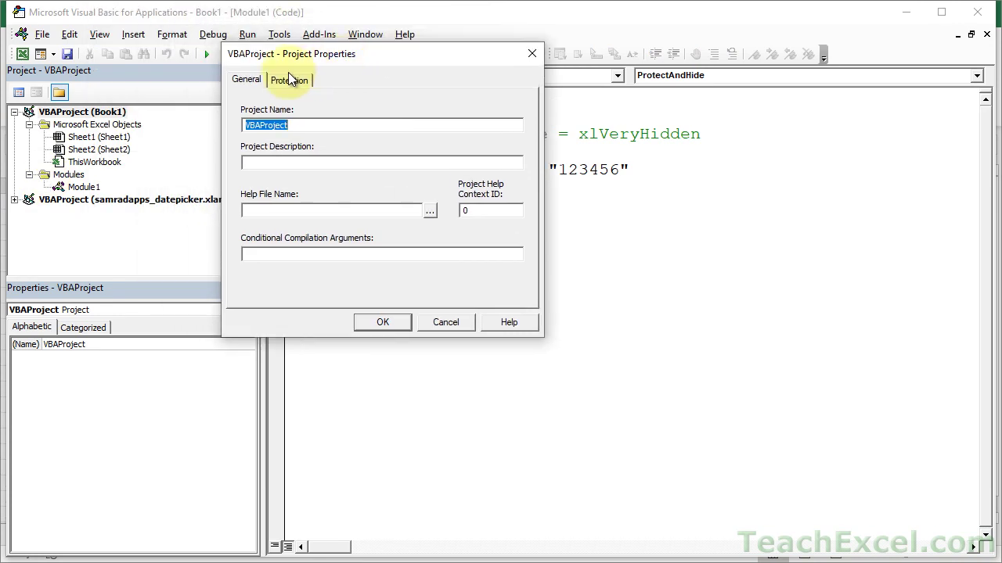
{"action": "left_click", "coordinate": [289, 81]}
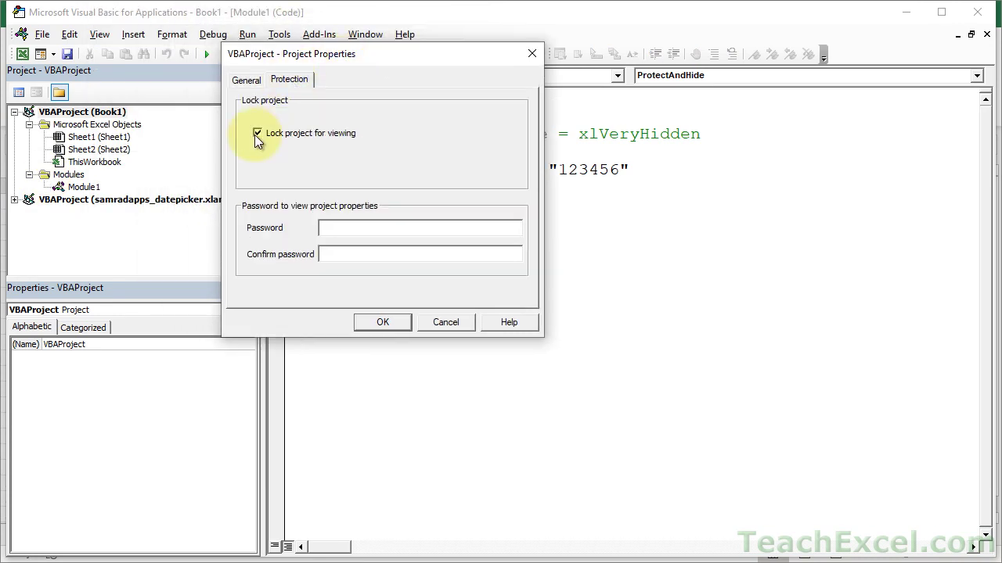
{"action": "left_click", "coordinate": [353, 225]}
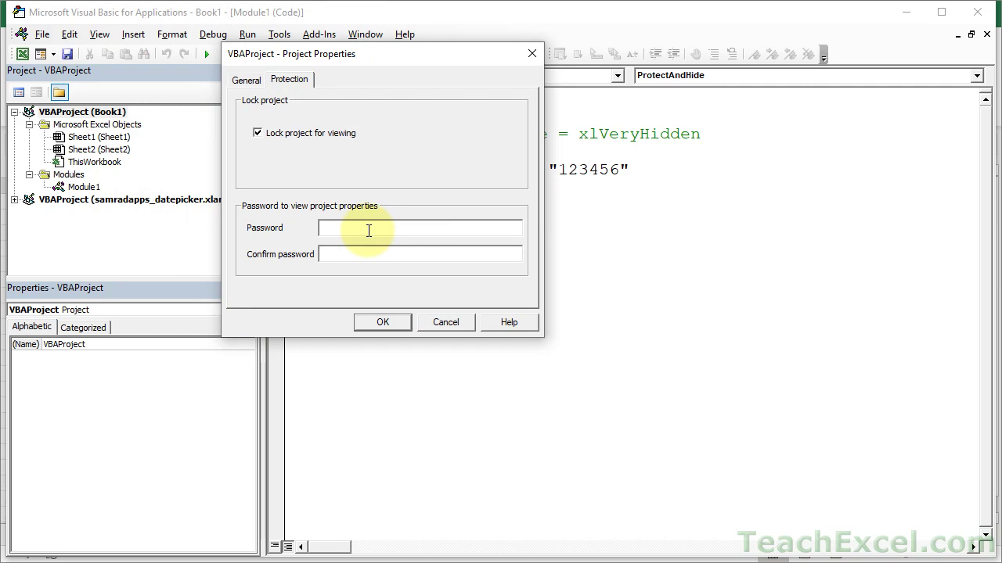
{"action": "type", "text": "123456123456"}
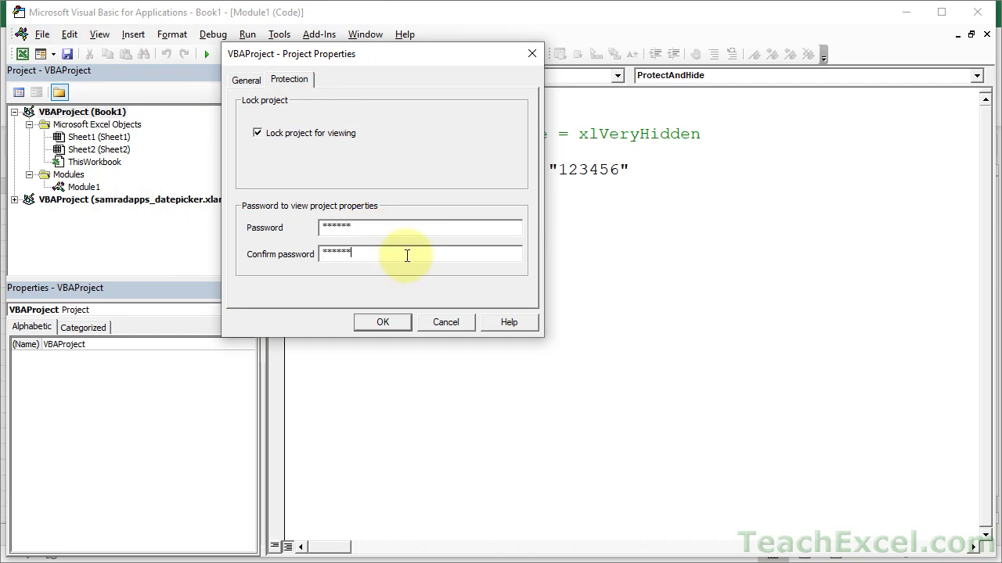
- Save the project lock and uncomment the xlVeryHidden line
{"action": "left_click", "coordinate": [397, 323]}
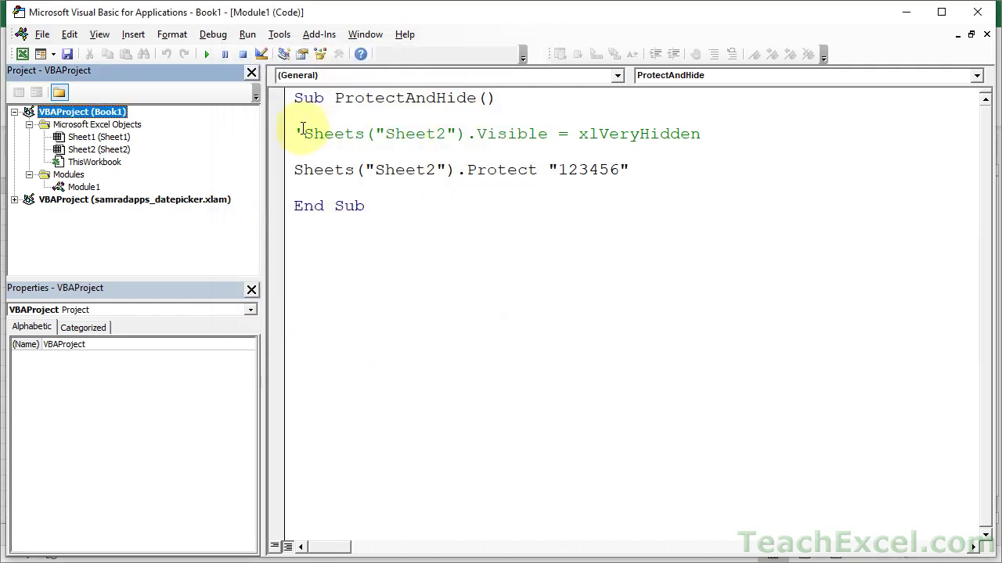
{"action": "left_click", "coordinate": [304, 133]}
{"action": "key", "text": "BackSpace"}
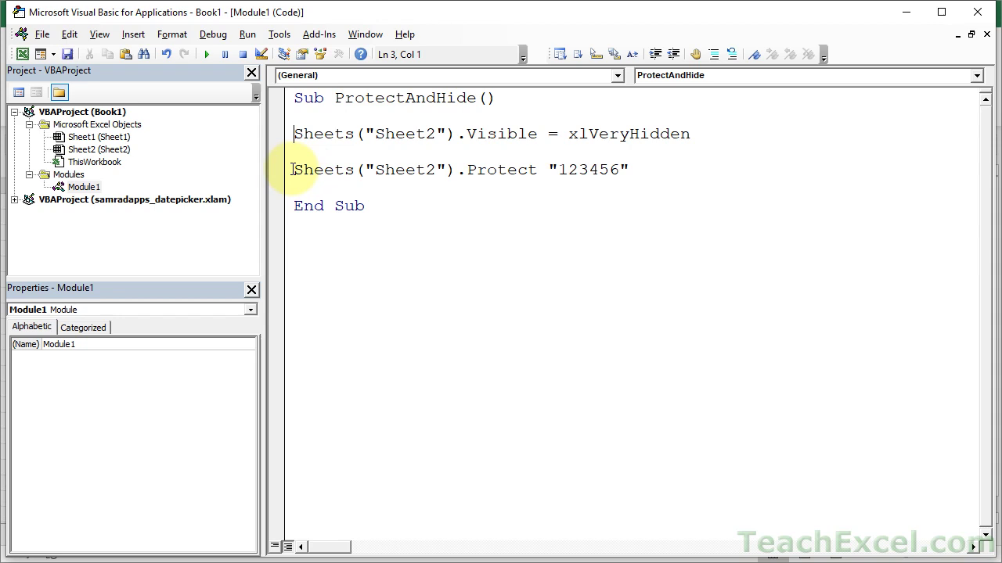
- Comment out the Protect line, run ProtectAndHide, and check Sheet2 is gone in Excel
{"action": "left_click", "coordinate": [292, 169]}
{"action": "type", "text": "'"}
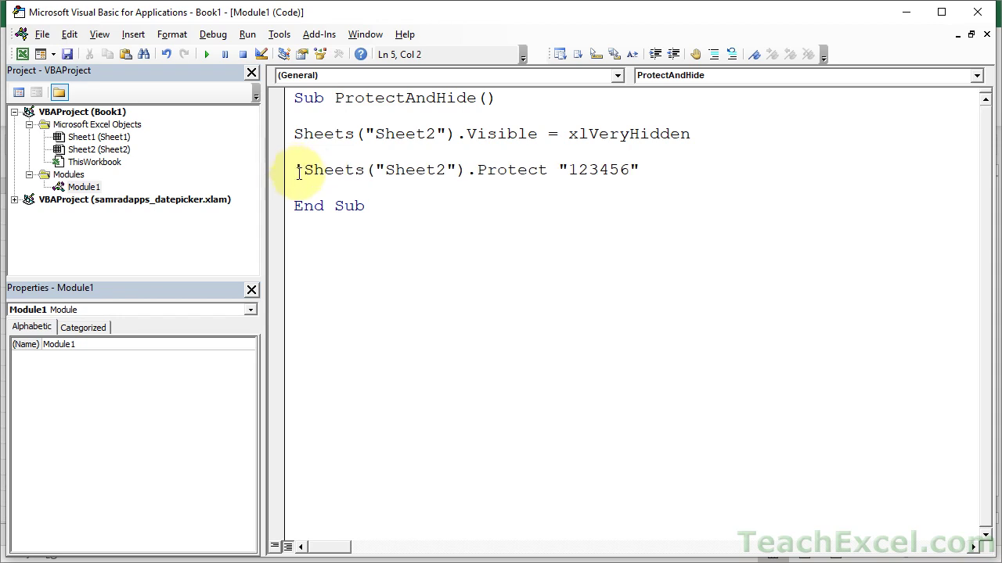
{"action": "left_click", "coordinate": [302, 188]}
{"action": "left_click", "coordinate": [206, 54]}
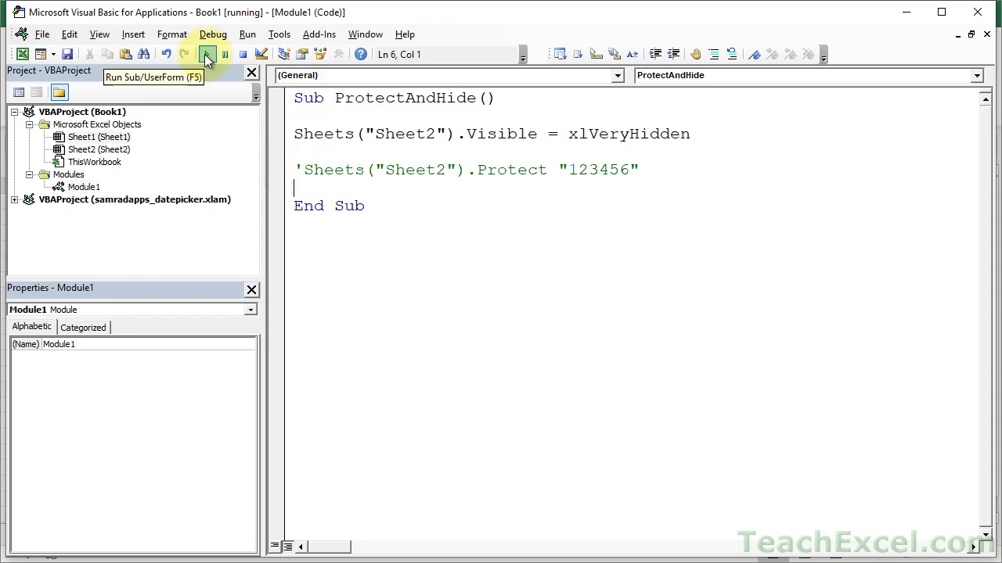
{"action": "key", "text": "alt+F11"}
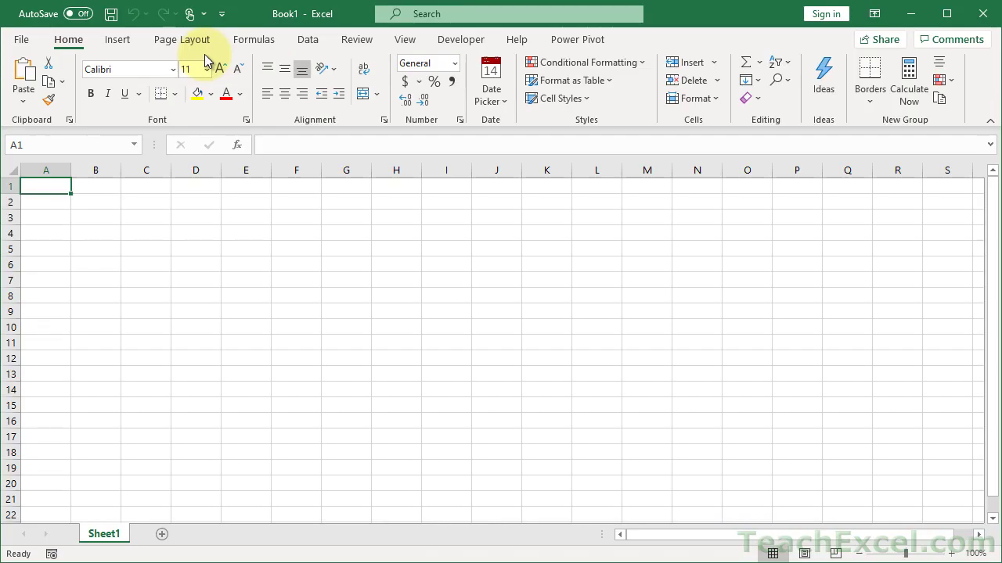
{"action": "key", "text": "alt+F11"}
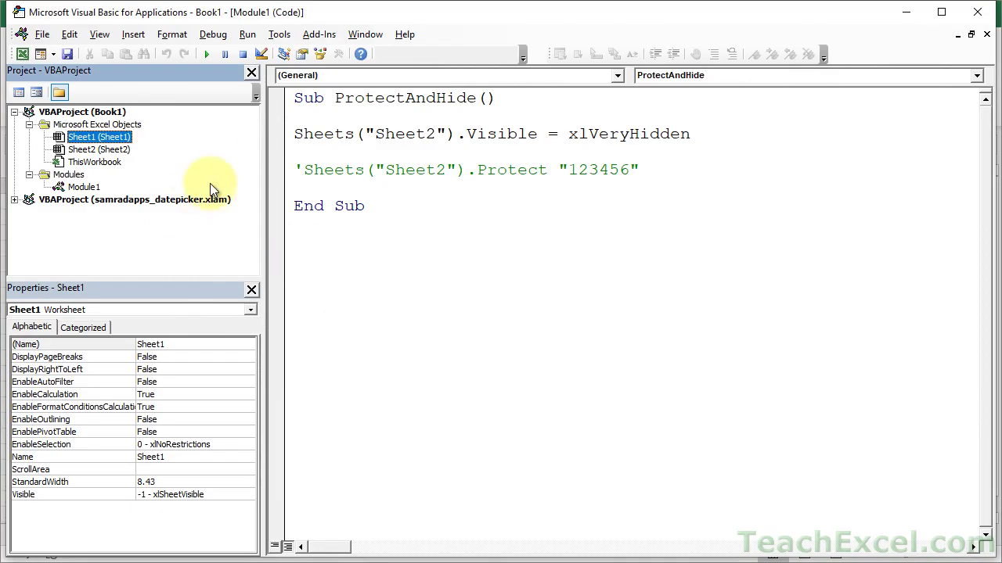
{"action": "left_click", "coordinate": [34, 111]}
{"action": "left_click", "coordinate": [15, 112]}
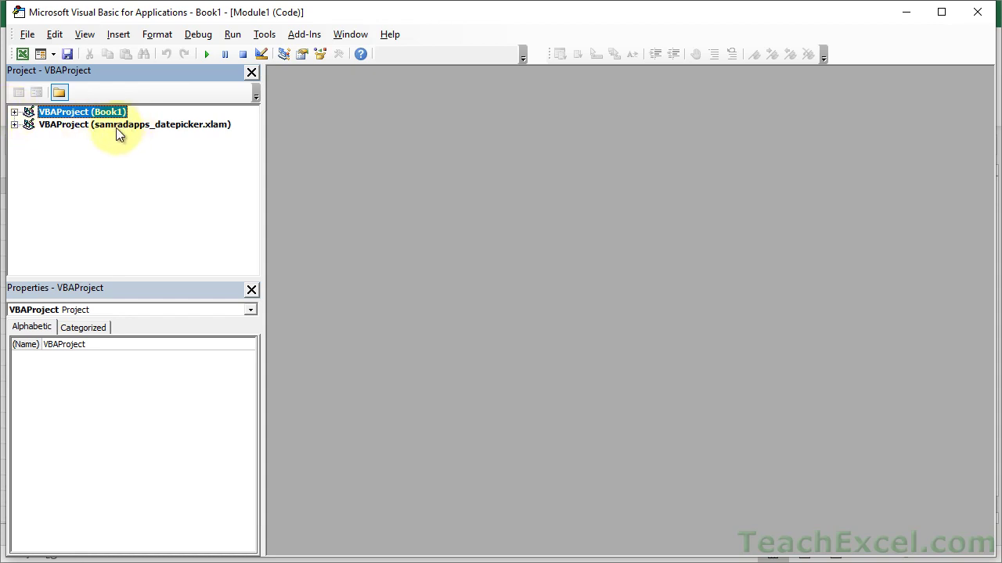
{"action": "left_click", "coordinate": [14, 126]}
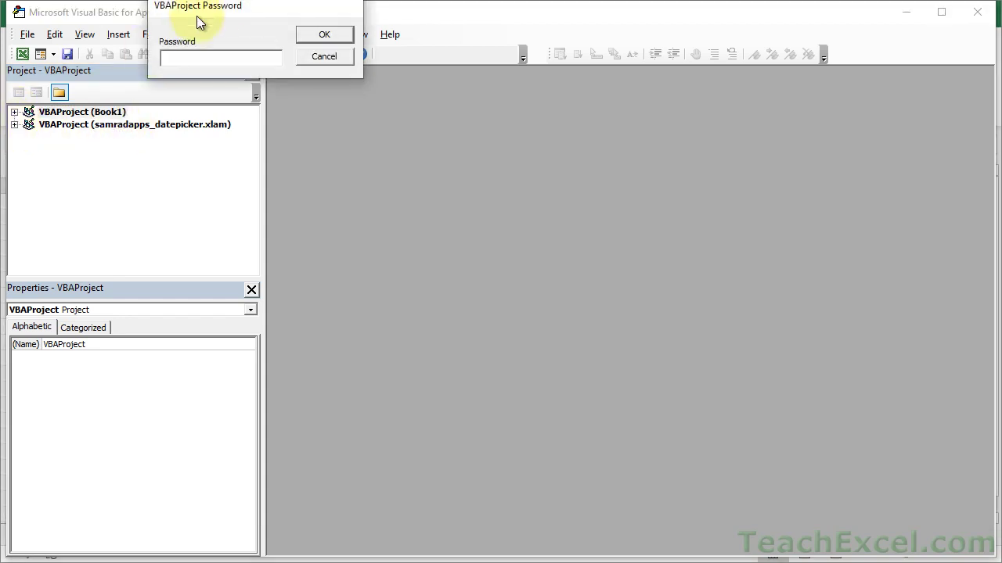
{"action": "left_click_drag", "start_coordinate": [219, 10], "coordinate": [249, 69]}
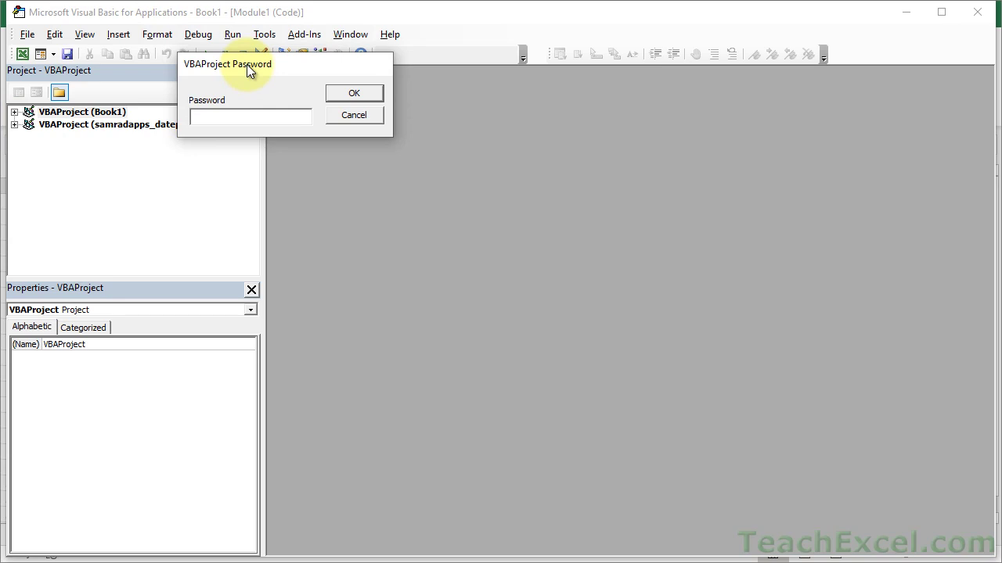
{"action": "key", "text": "Escape"}
{"action": "left_click", "coordinate": [14, 112]}
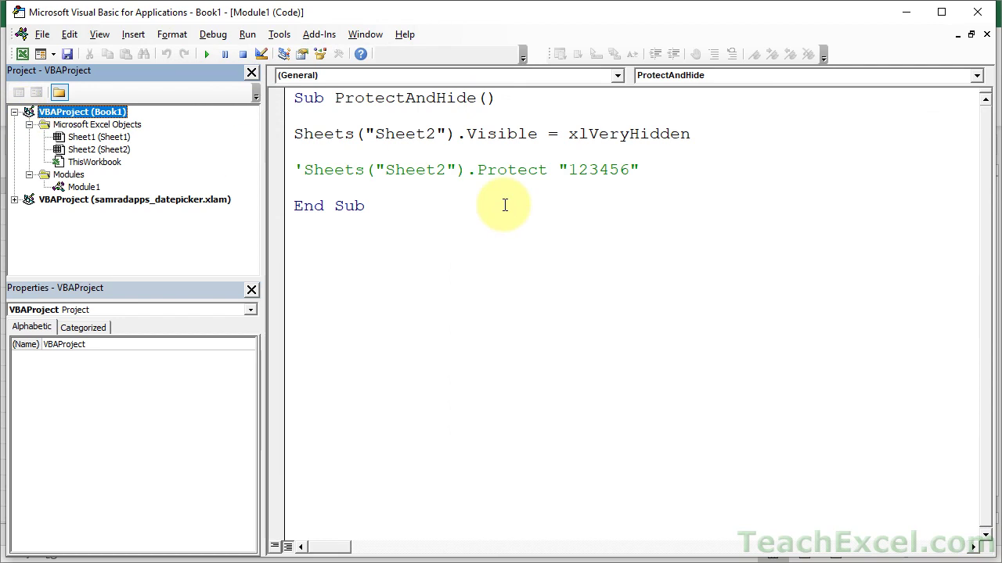
{"action": "left_click", "coordinate": [603, 149]}
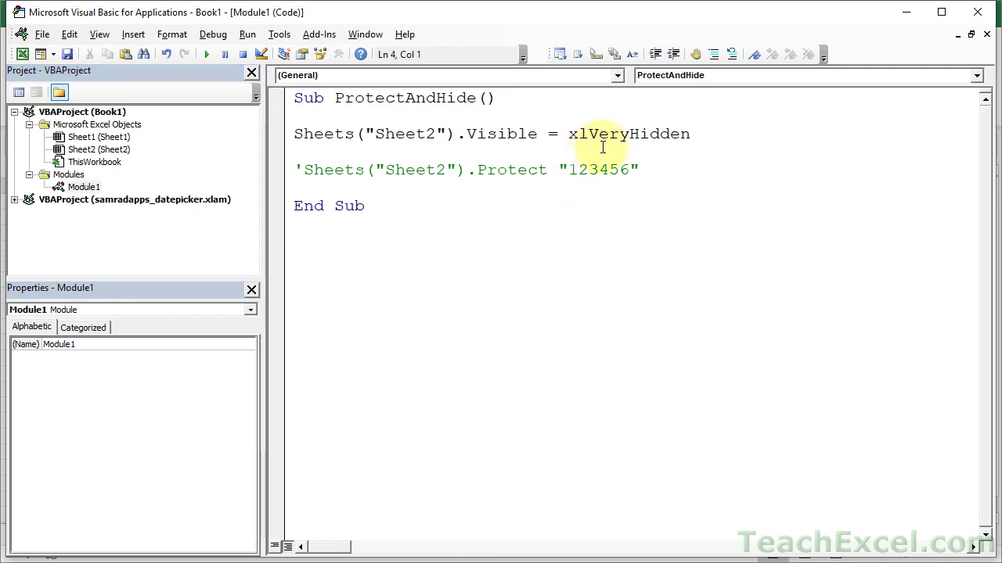